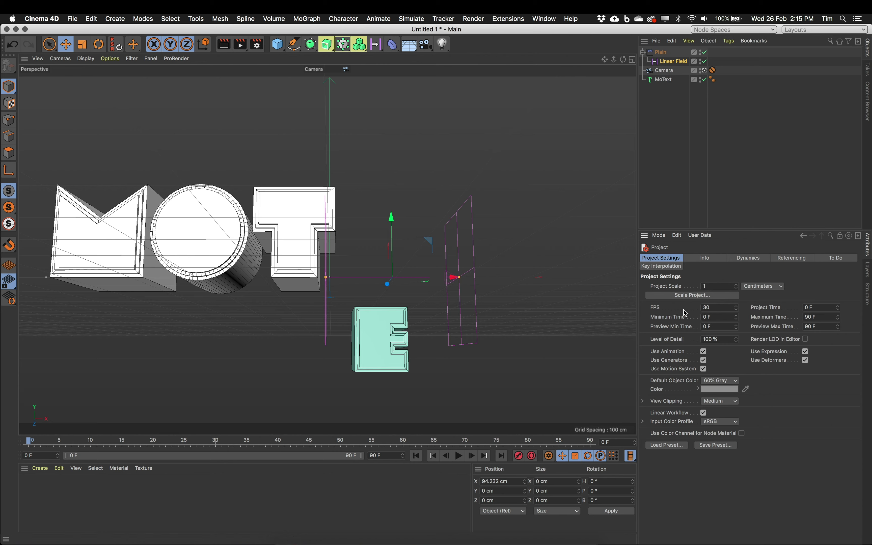
- Set the project frame rate to 25 FPS and extend the timeline's maximum time and preview range to 150 frames
{"action": "double_click", "coordinate": [716, 309]}
{"action": "key", "text": "Return"}
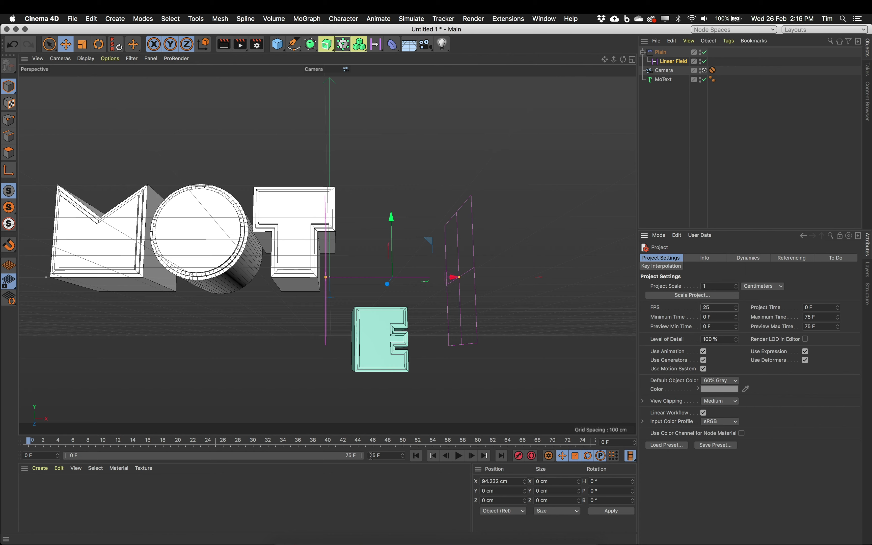
{"action": "key", "text": "super+a"}
{"action": "type", "text": "1"}
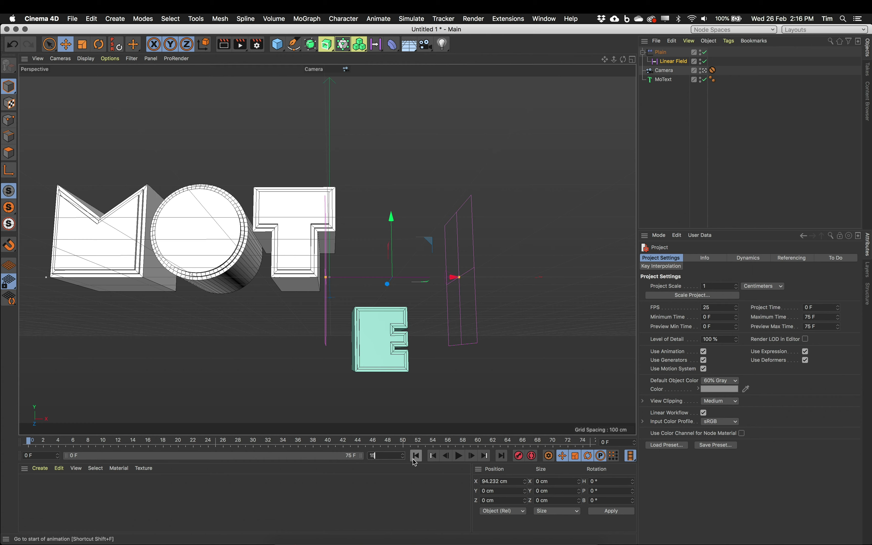
{"action": "key", "text": "Return"}
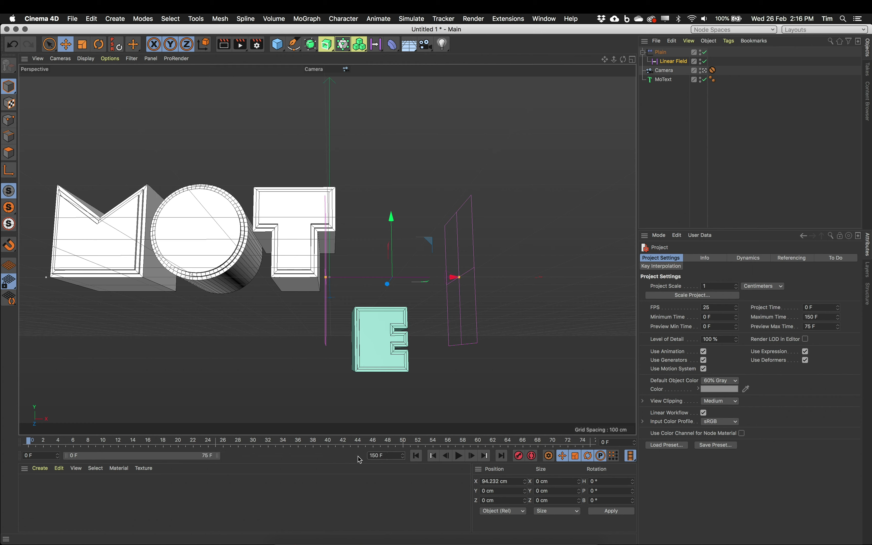
{"action": "left_click_drag", "start_coordinate": [218, 456], "coordinate": [361, 458]}
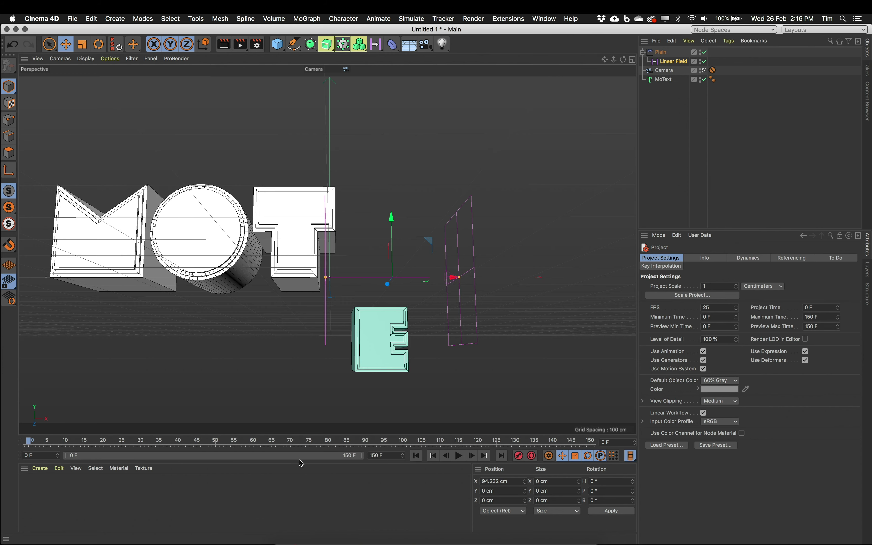
{"action": "double_click", "coordinate": [381, 456]}
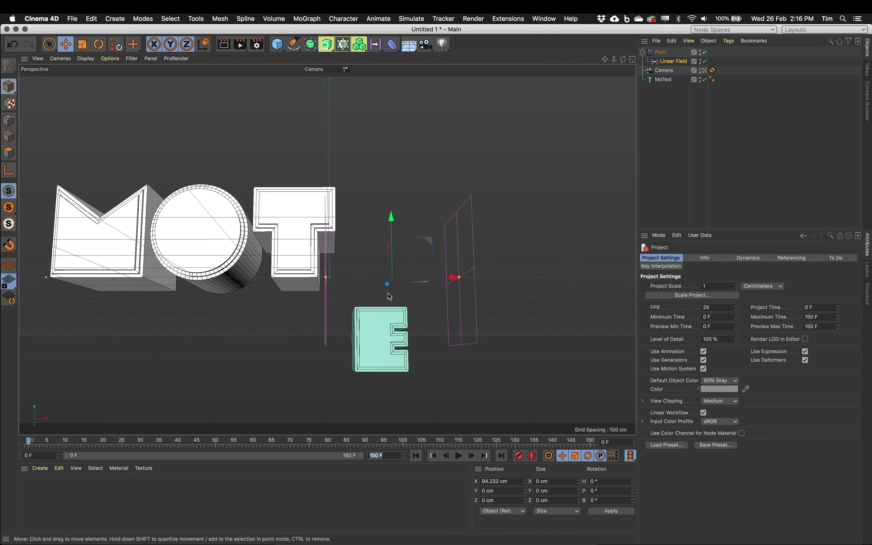
- Move the Linear Field before the first letter to about X -461 cm and record a keyframe at frame 0
{"action": "left_click_drag", "start_coordinate": [454, 278], "coordinate": [202, 276]}
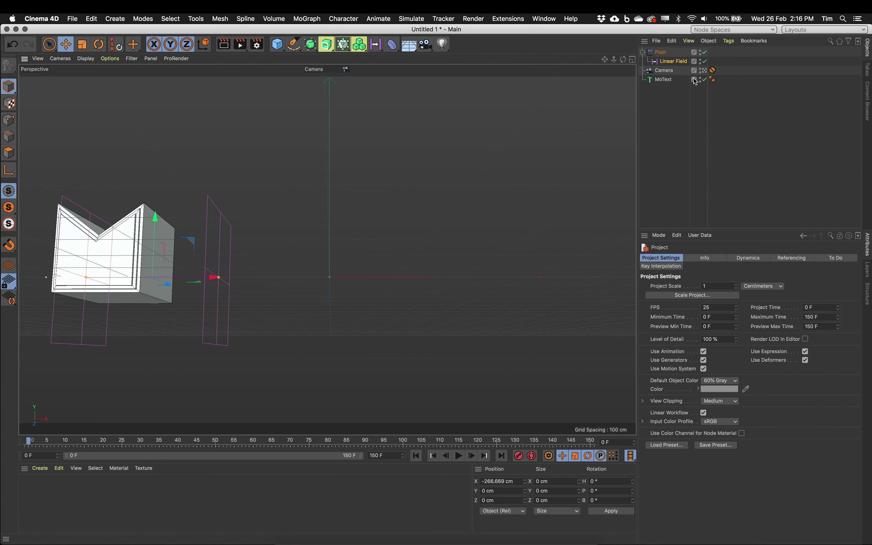
{"action": "left_click", "coordinate": [680, 65]}
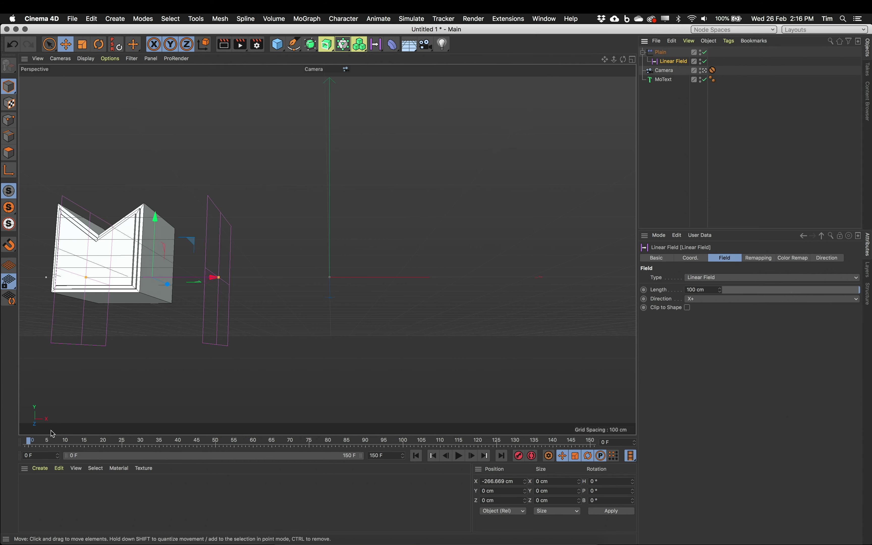
{"action": "left_click", "coordinate": [36, 441]}
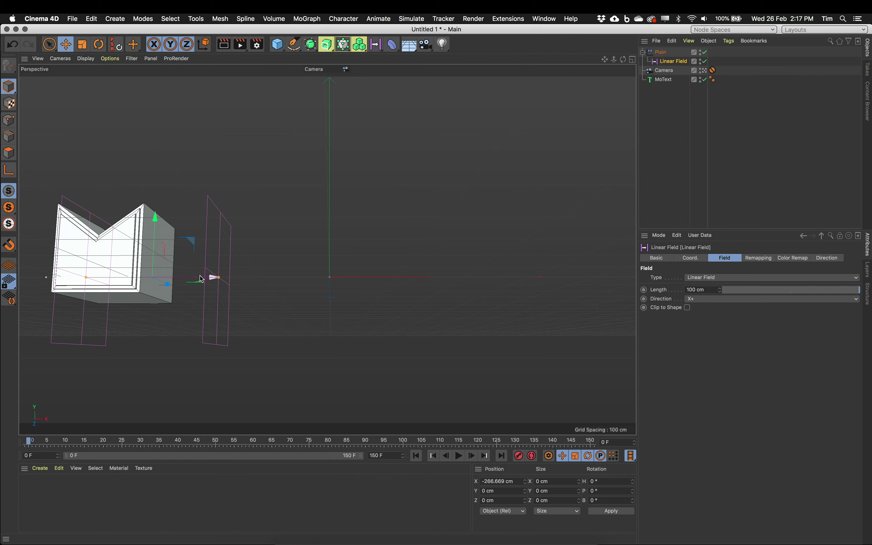
{"action": "left_click_drag", "start_coordinate": [201, 278], "coordinate": [72, 270]}
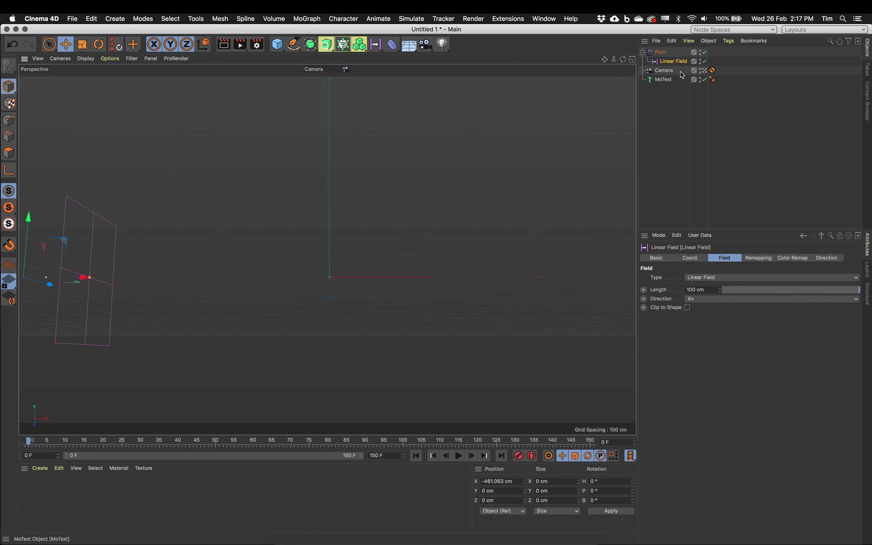
{"action": "left_click", "coordinate": [520, 456]}
- At frame 25, move the Linear Field along X to the last letter at about 476 cm and keyframe it
{"action": "left_click_drag", "start_coordinate": [30, 440], "coordinate": [122, 453]}
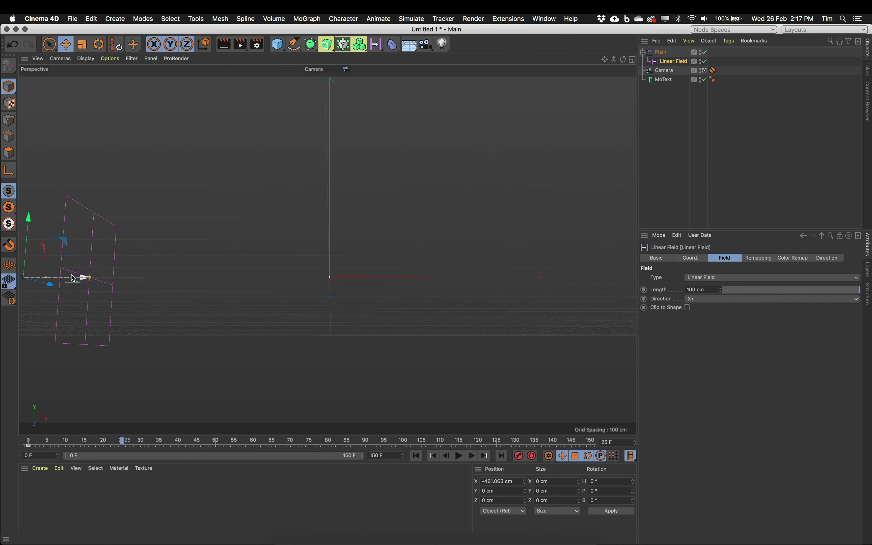
{"action": "left_click_drag", "start_coordinate": [73, 278], "coordinate": [703, 285]}
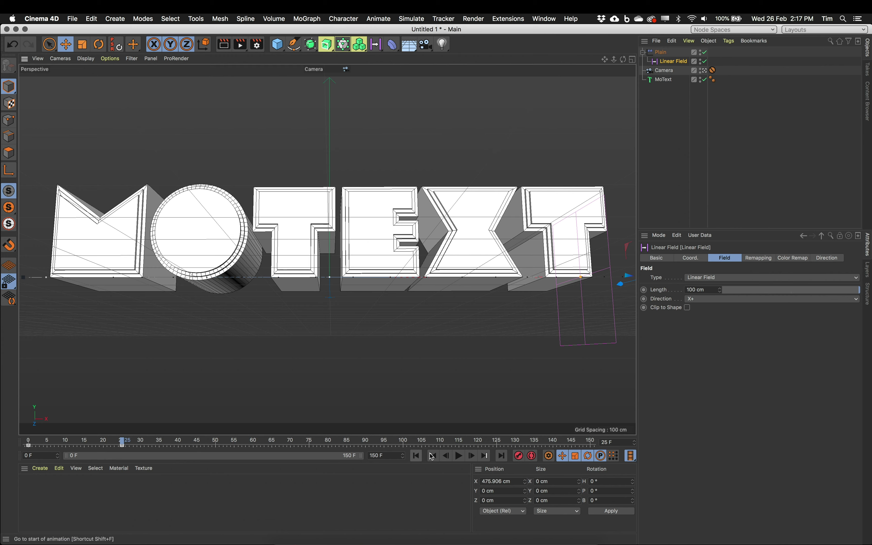
- Play the animation from the first frame twice to review how the letters are revealed
{"action": "left_click", "coordinate": [417, 456]}
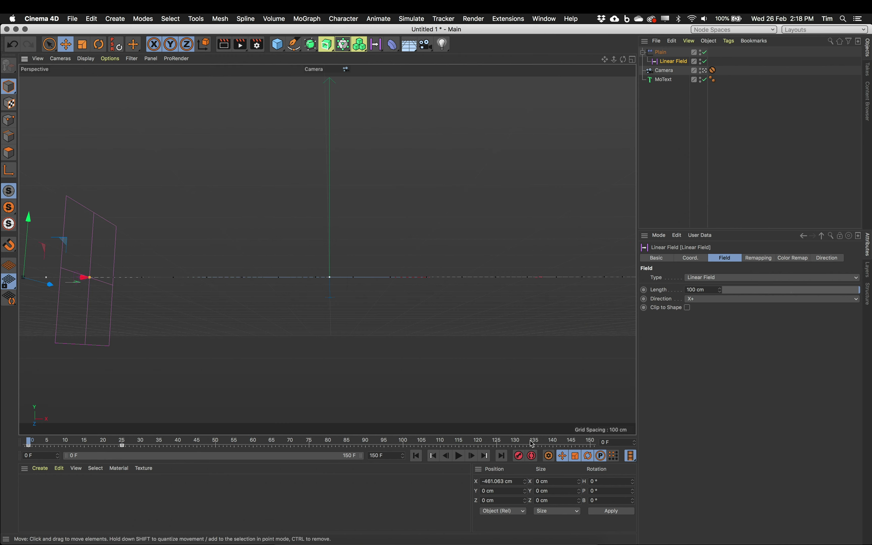
{"action": "left_click", "coordinate": [459, 455]}
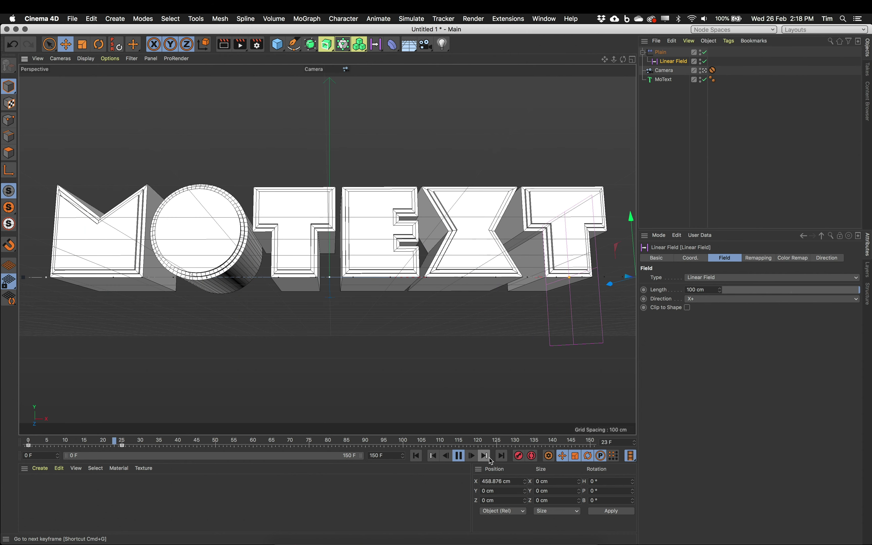
{"action": "left_click", "coordinate": [462, 458]}
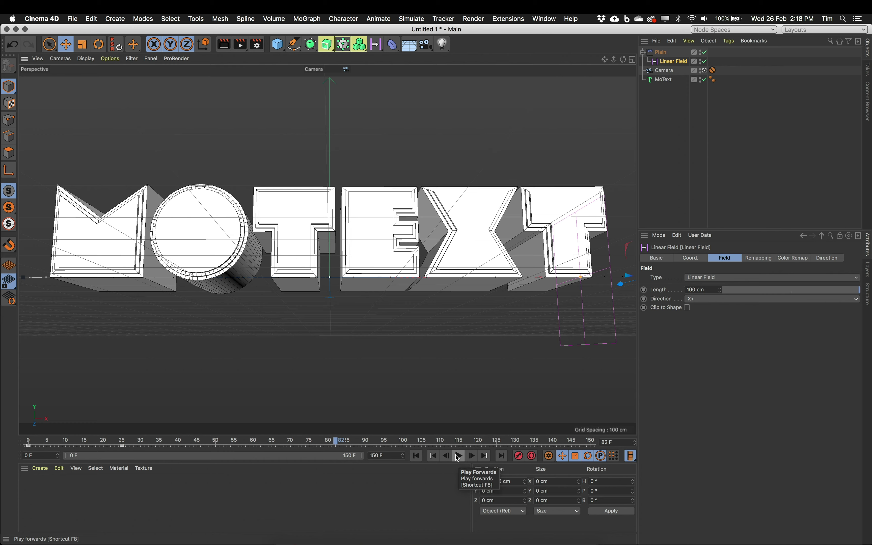
{"action": "left_click", "coordinate": [419, 458]}
{"action": "left_click", "coordinate": [459, 456]}
{"action": "left_click", "coordinate": [460, 457]}
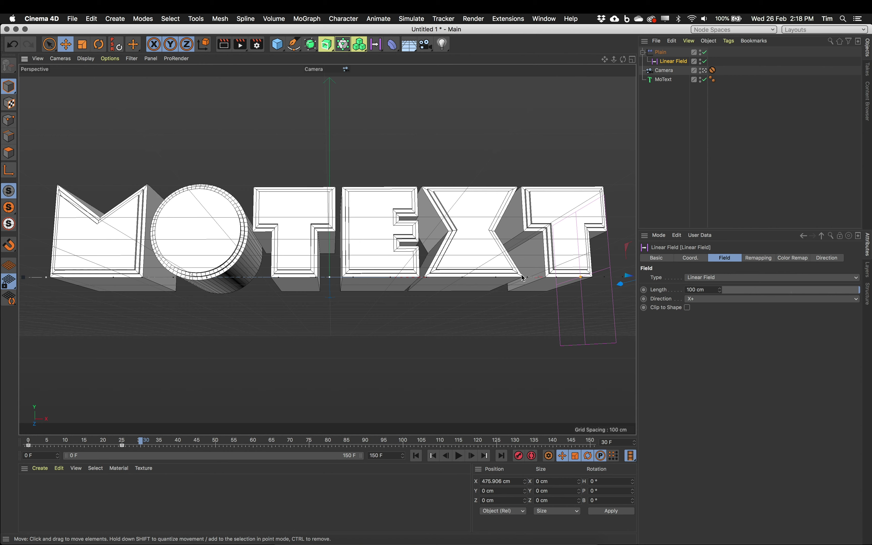
- Clear the object selection and add a MoGraph Delay effector to the scene
{"action": "left_click", "coordinate": [660, 135]}
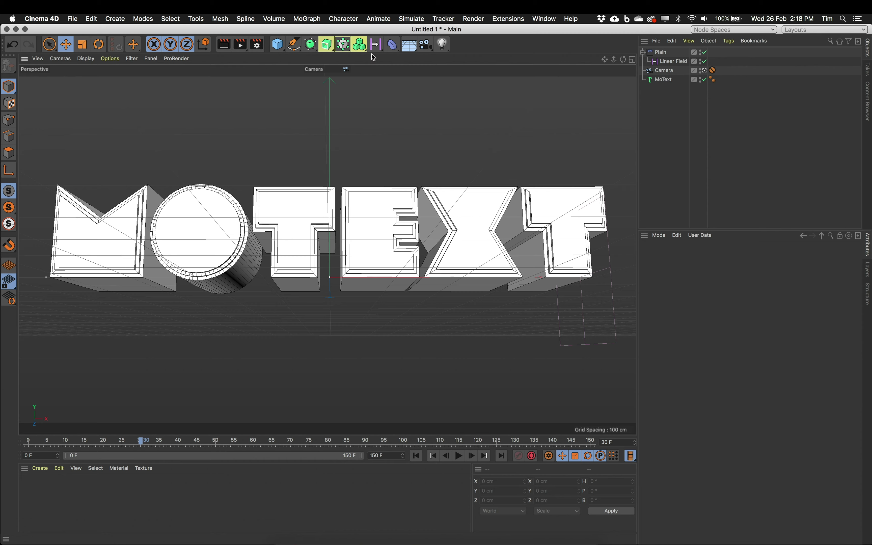
{"action": "left_click", "coordinate": [307, 18]}
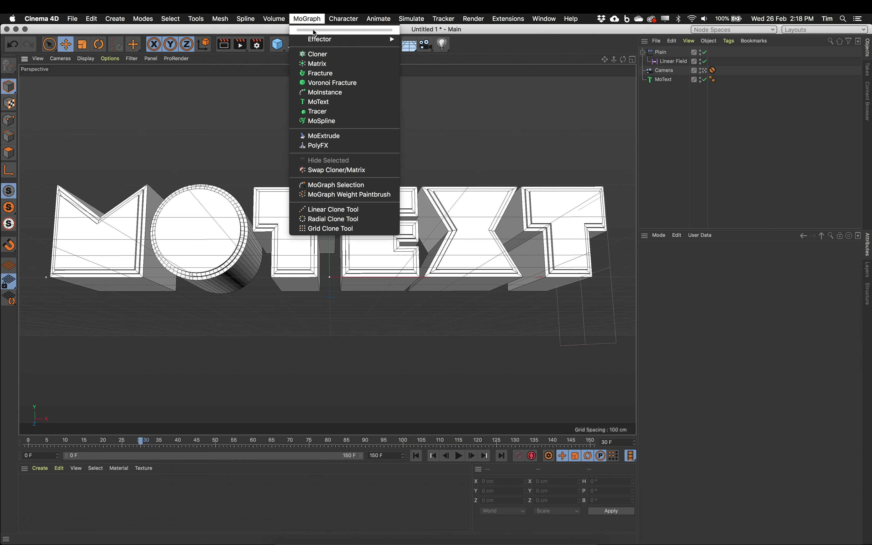
{"action": "mouse_move", "coordinate": [317, 39]}
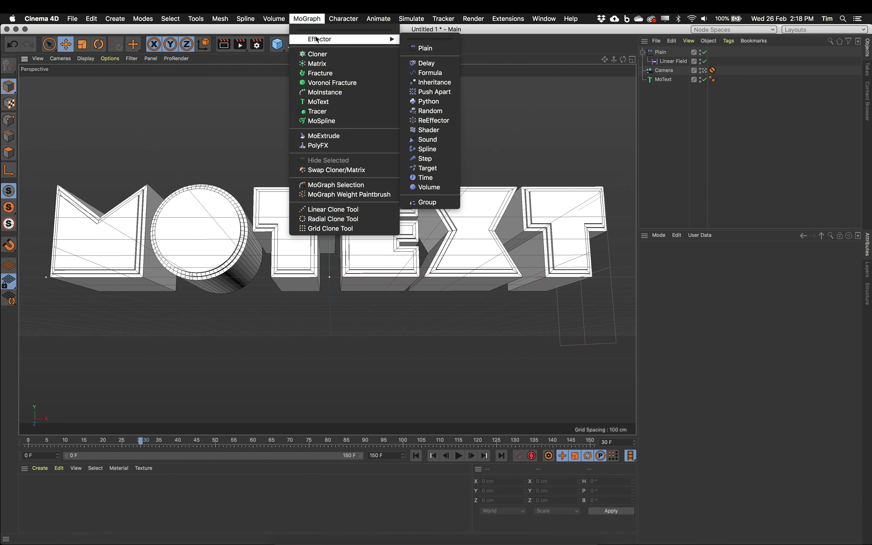
{"action": "left_click", "coordinate": [424, 63]}
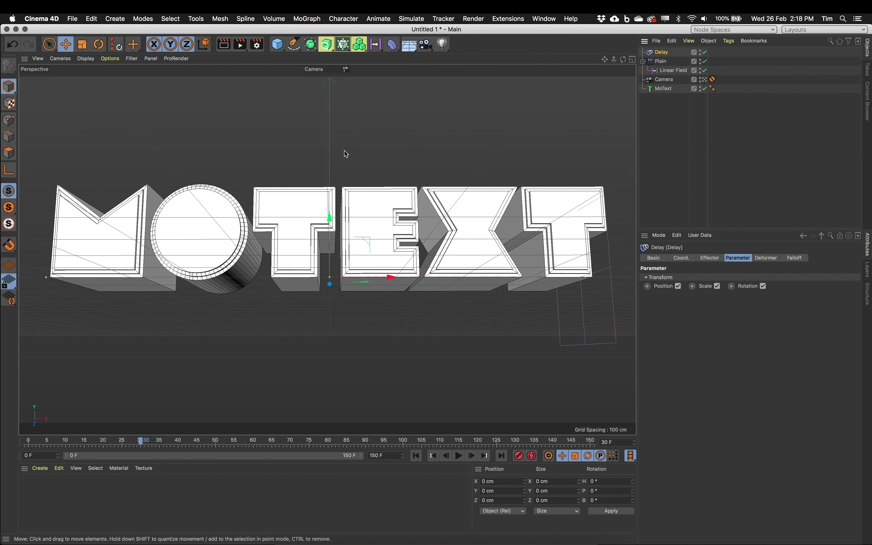
- Add the Delay effector to the MoText object's Letters effects below Plain, and play the animation from the start
{"action": "left_click_drag", "start_coordinate": [58, 440], "coordinate": [158, 439]}
{"action": "left_click", "coordinate": [664, 88]}
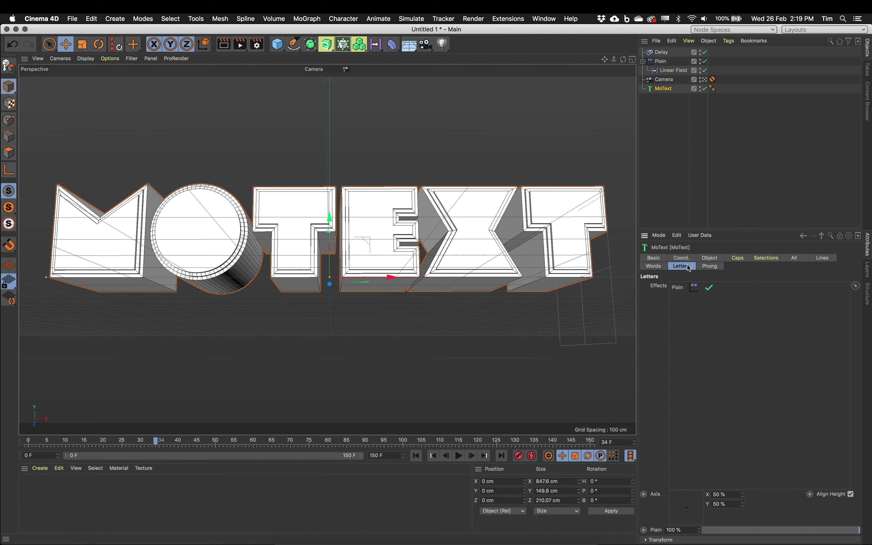
{"action": "left_click_drag", "start_coordinate": [668, 59], "coordinate": [695, 316]}
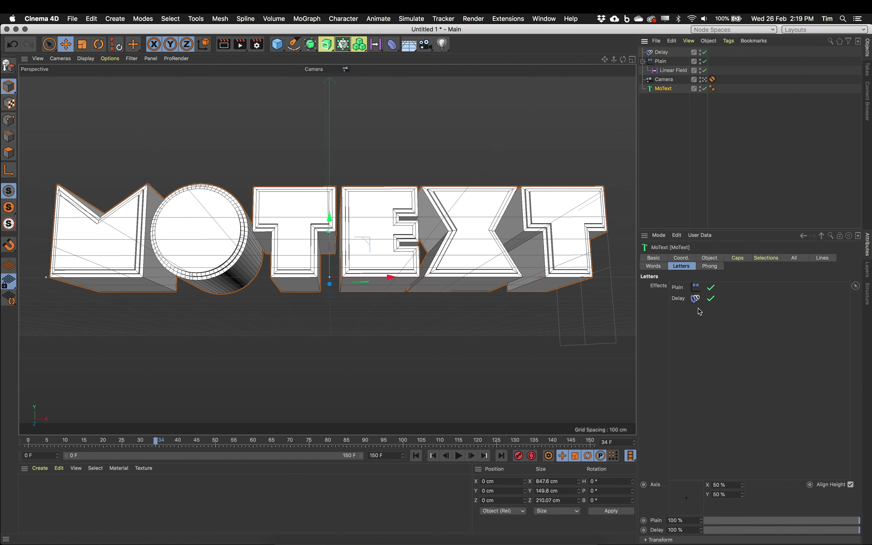
{"action": "left_click", "coordinate": [416, 456]}
{"action": "left_click", "coordinate": [459, 456]}
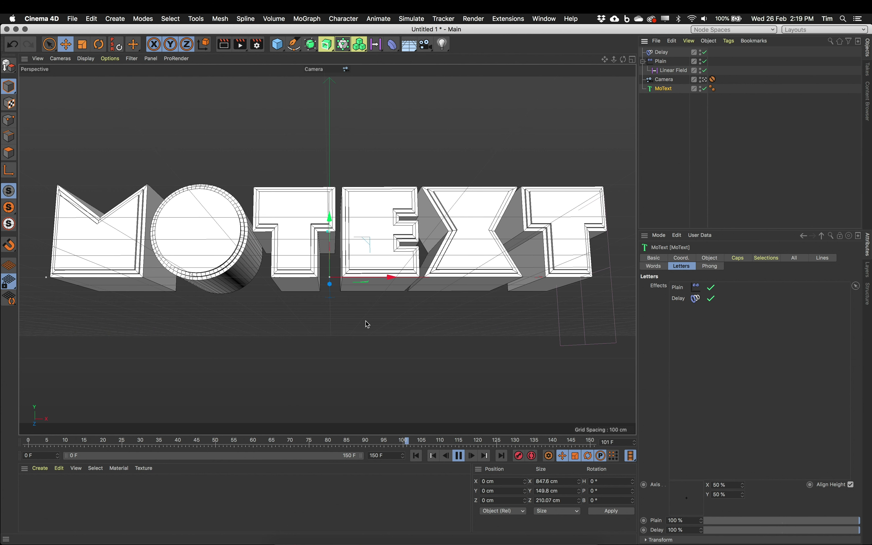
- Set the Delay effector's mode to Spring and its strength to 90%
{"action": "left_click", "coordinate": [666, 52]}
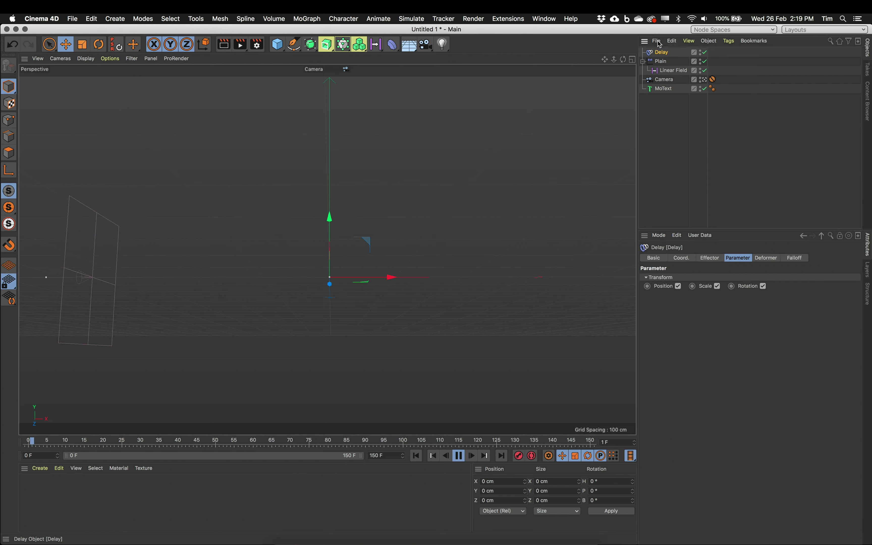
{"action": "left_click", "coordinate": [710, 258]}
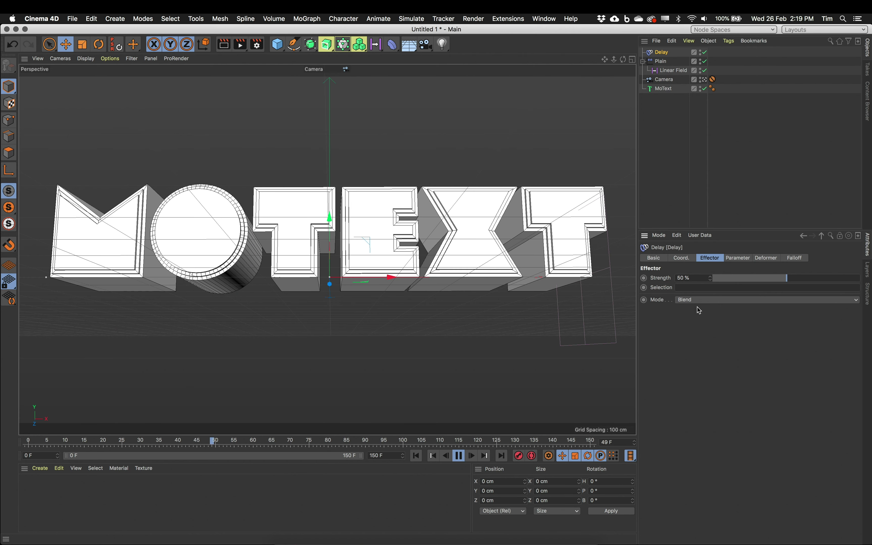
{"action": "left_click", "coordinate": [701, 300]}
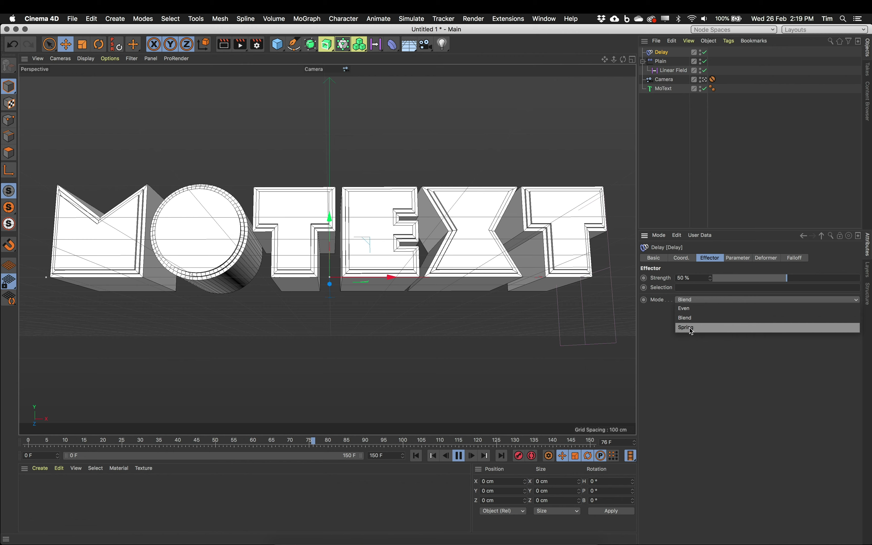
{"action": "left_click", "coordinate": [700, 329]}
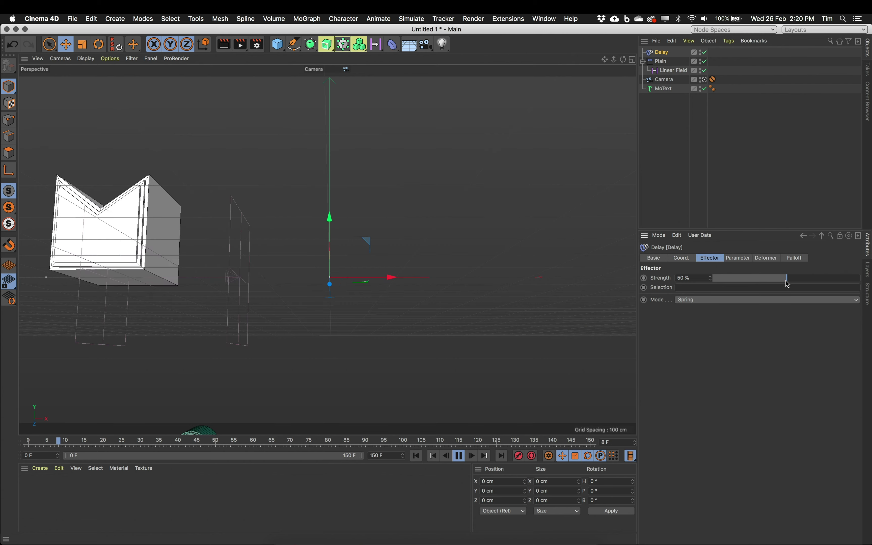
{"action": "left_click_drag", "start_coordinate": [775, 282], "coordinate": [725, 288]}
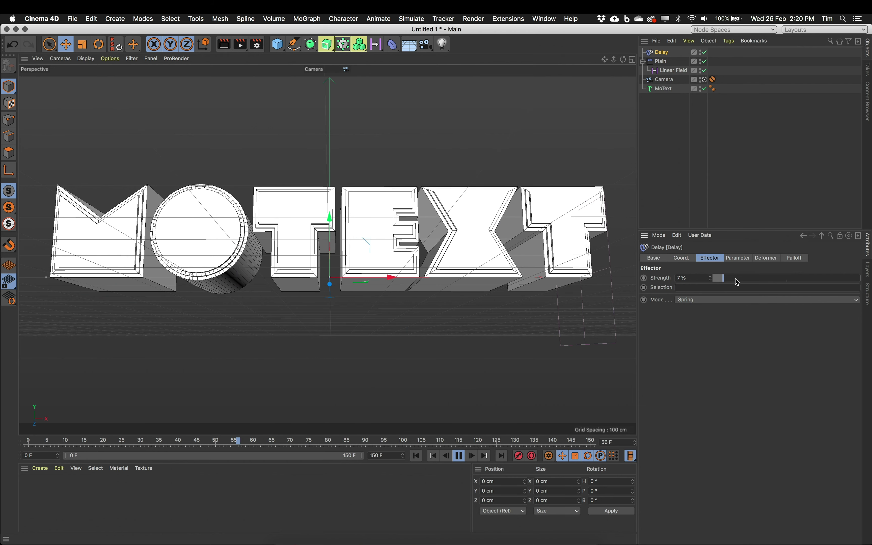
{"action": "left_click_drag", "start_coordinate": [733, 281], "coordinate": [849, 289]}
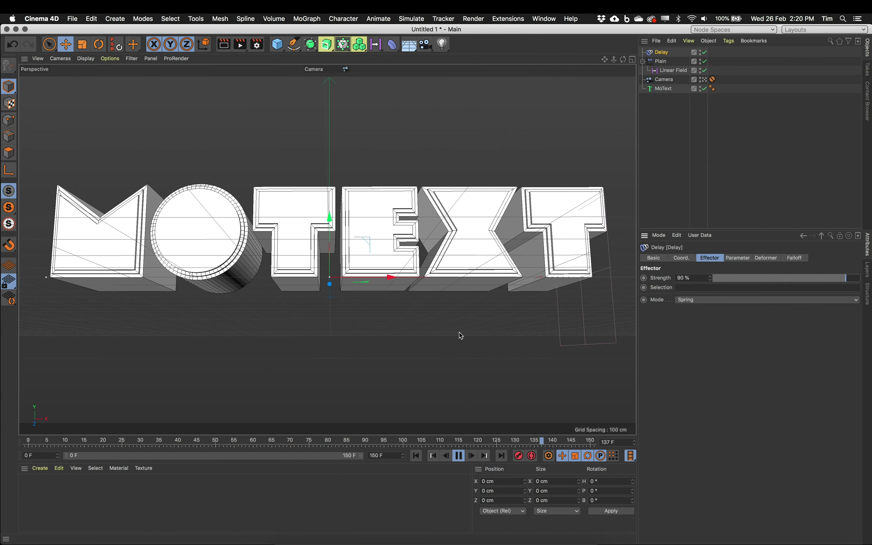
- Select the Plain effector to show its attributes
{"action": "left_click", "coordinate": [661, 61]}
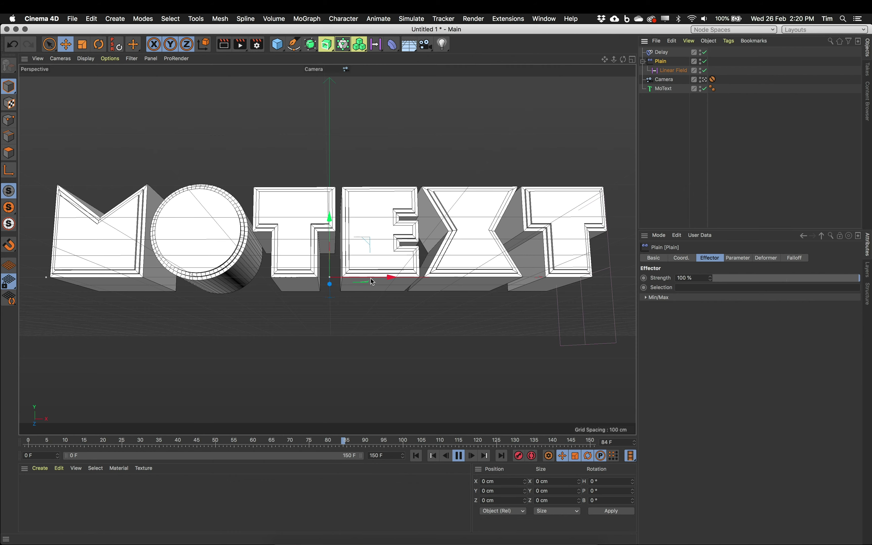